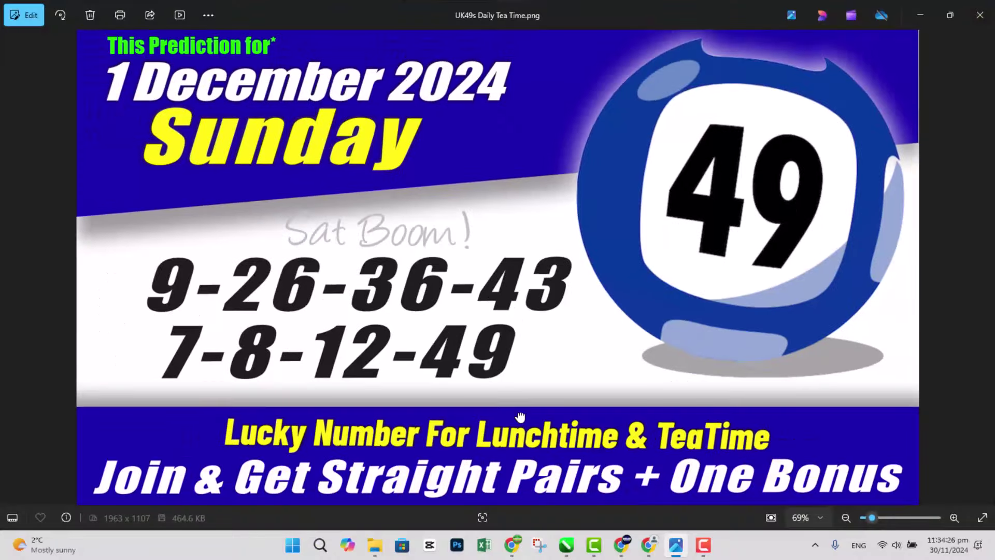
# Bring up the poster showing Saturday 30 November's draw results, with the Freehand tool active.
pyautogui.click(566, 545)
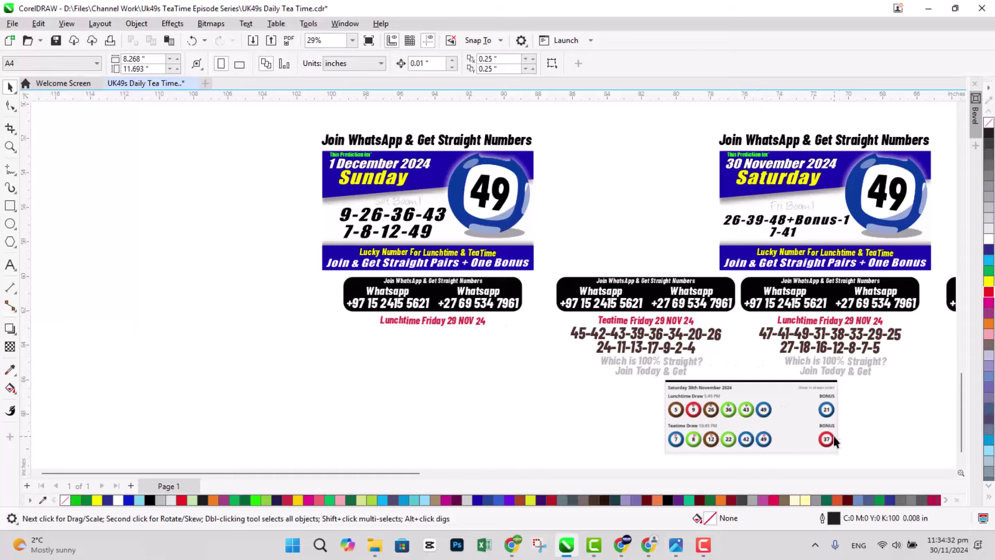
pyautogui.scroll(2, 870, 444)
pyautogui.scroll(2, 872, 444)
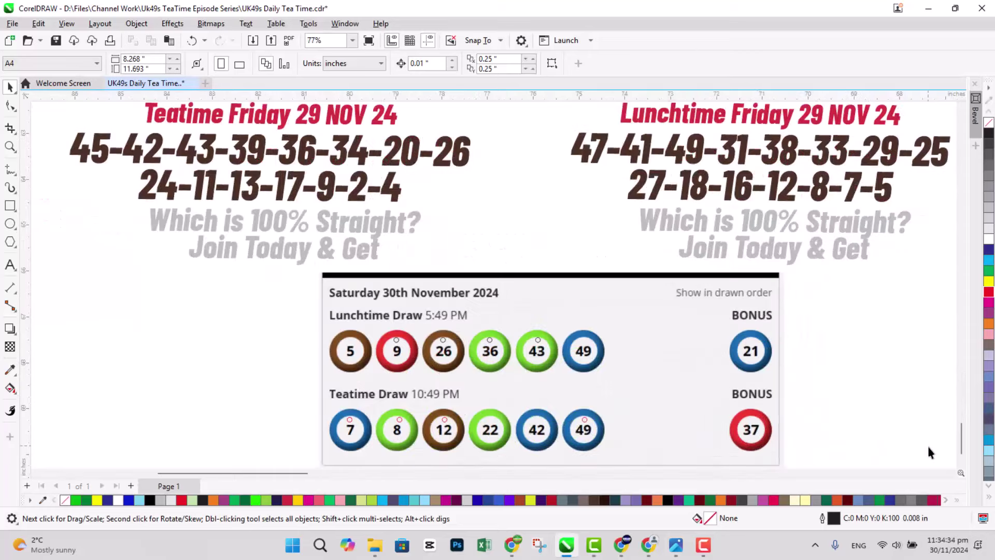
pyautogui.scroll(-1, 766, 399)
pyautogui.scroll(-1, 679, 375)
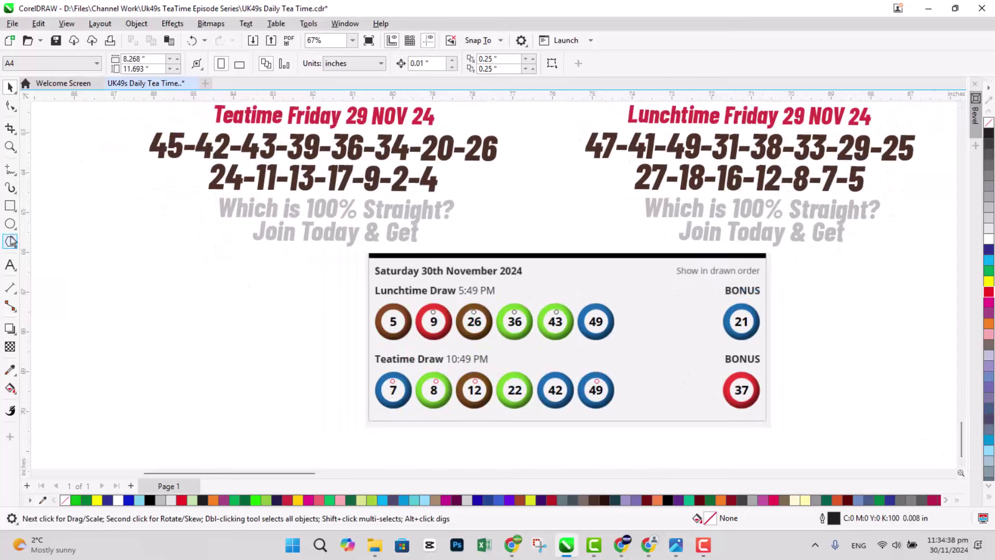
pyautogui.click(8, 172)
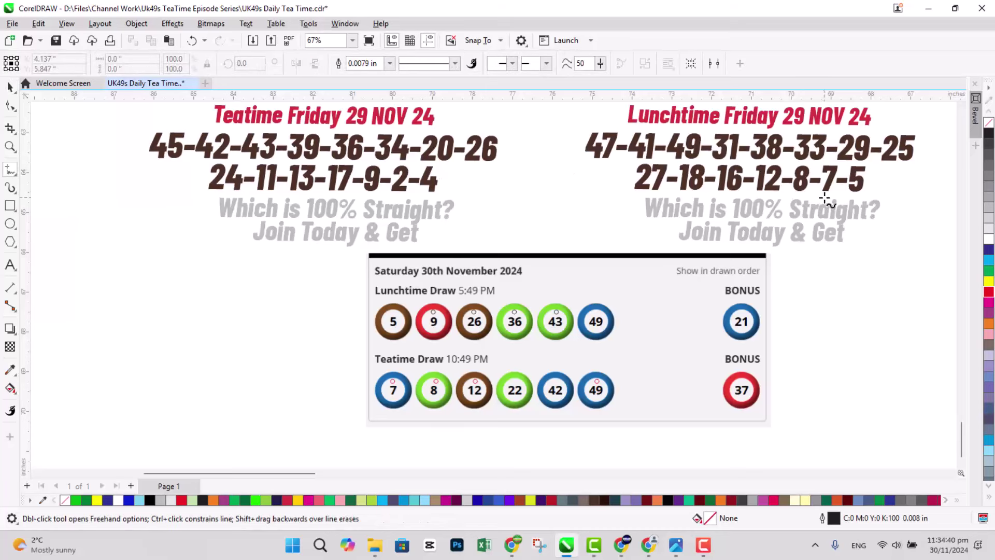
# Loop balls 7, 8, 12 and 49 and link ball 49 to the Lunchtime Friday list.
pyautogui.moveTo(834, 200)
pyautogui.mouseDown()
pyautogui.moveTo(797, 197)
pyautogui.moveTo(781, 164)
pyautogui.moveTo(394, 365)
pyautogui.moveTo(415, 401)
pyautogui.mouseUp()
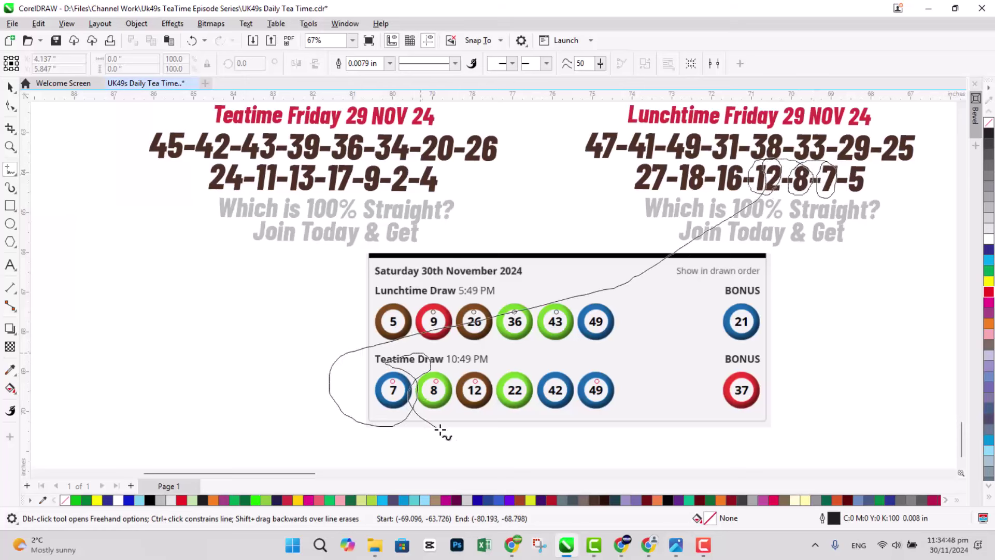
pyautogui.moveTo(415, 400)
pyautogui.mouseDown()
pyautogui.moveTo(463, 400)
pyautogui.moveTo(515, 321)
pyautogui.mouseUp()
pyautogui.moveTo(735, 162); pyautogui.dragTo(855, 193)
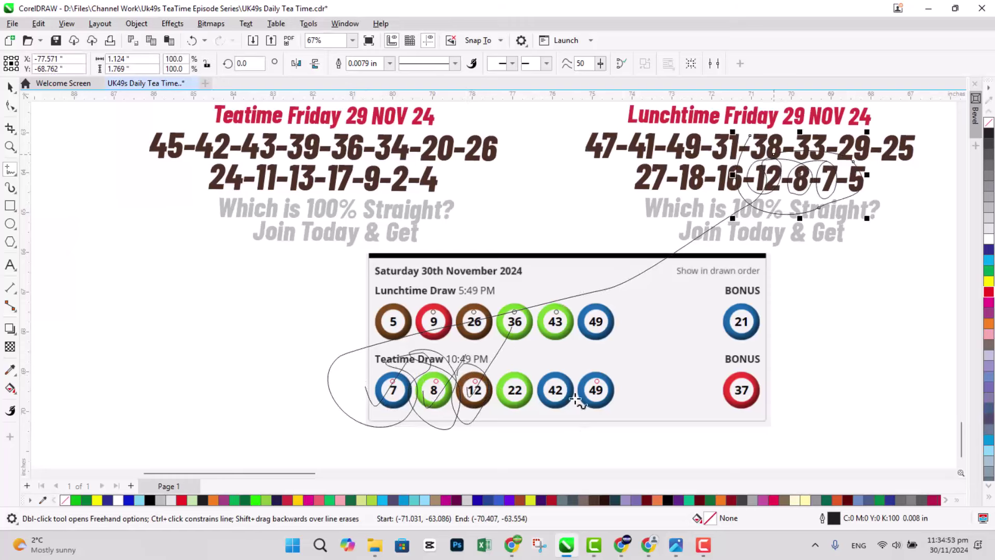
pyautogui.moveTo(577, 402); pyautogui.dragTo(697, 138)
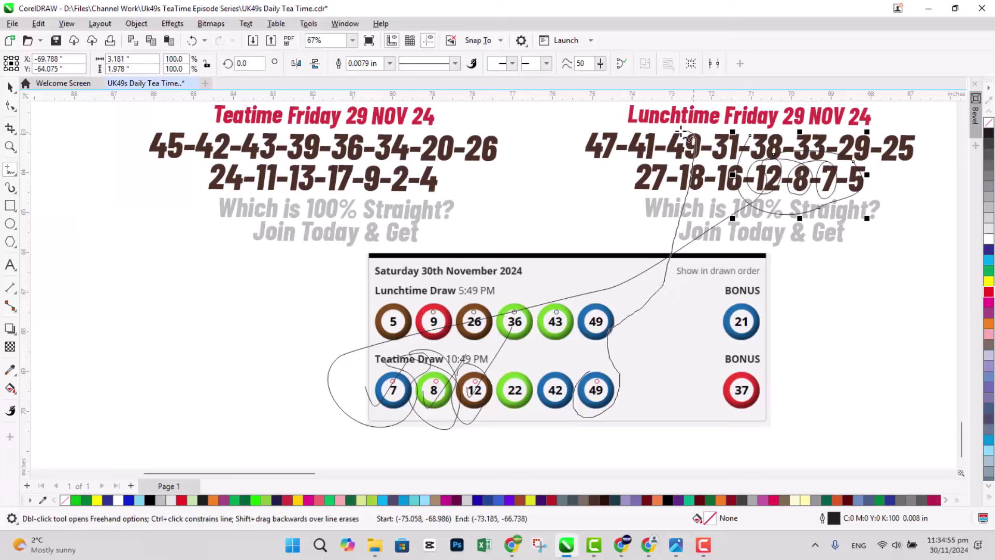
pyautogui.moveTo(603, 404); pyautogui.dragTo(649, 320)
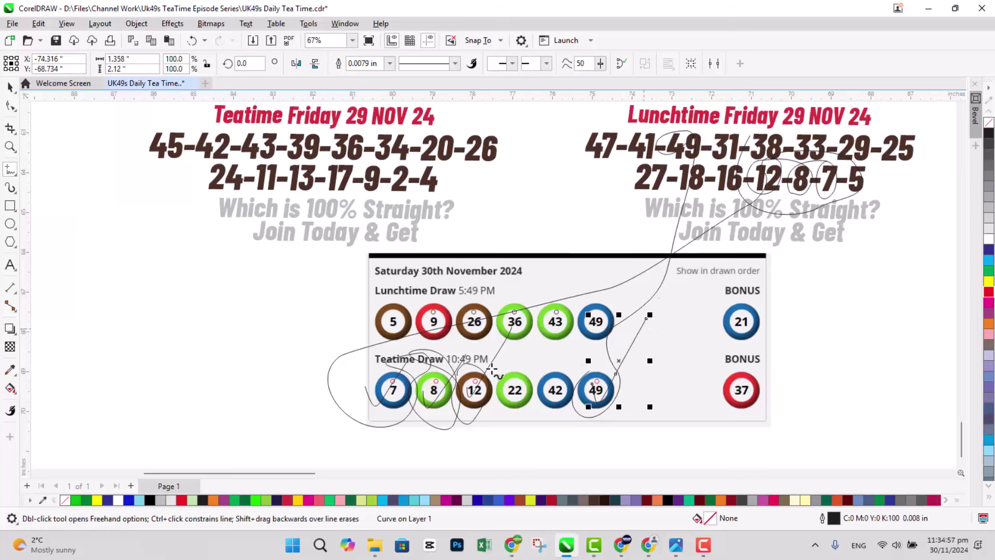
# Loop the Teatime balls and link 26, 36 and 43 to the Teatime Friday list.
pyautogui.moveTo(372, 373)
pyautogui.mouseDown()
pyautogui.moveTo(683, 412)
pyautogui.moveTo(412, 393)
pyautogui.mouseUp()
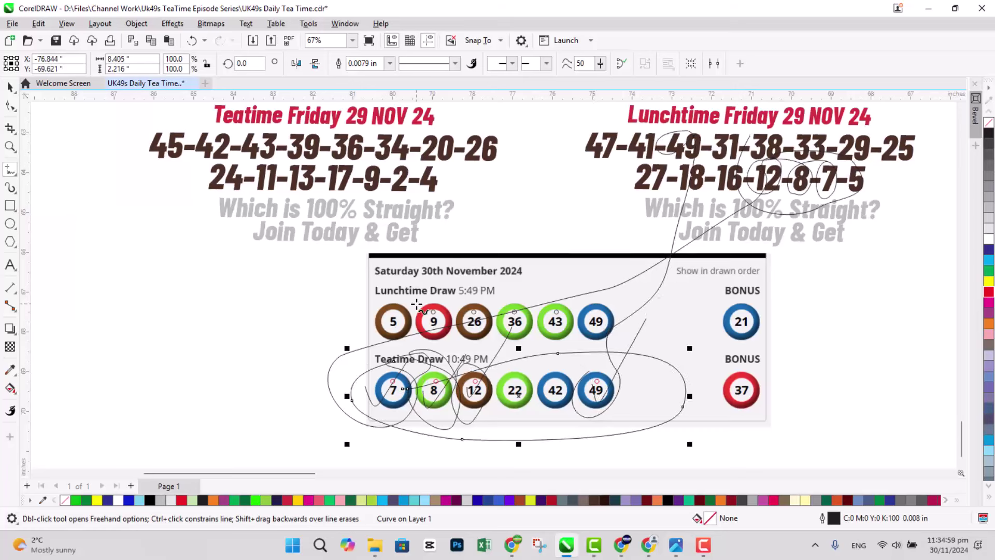
pyautogui.moveTo(408, 236); pyautogui.dragTo(465, 335)
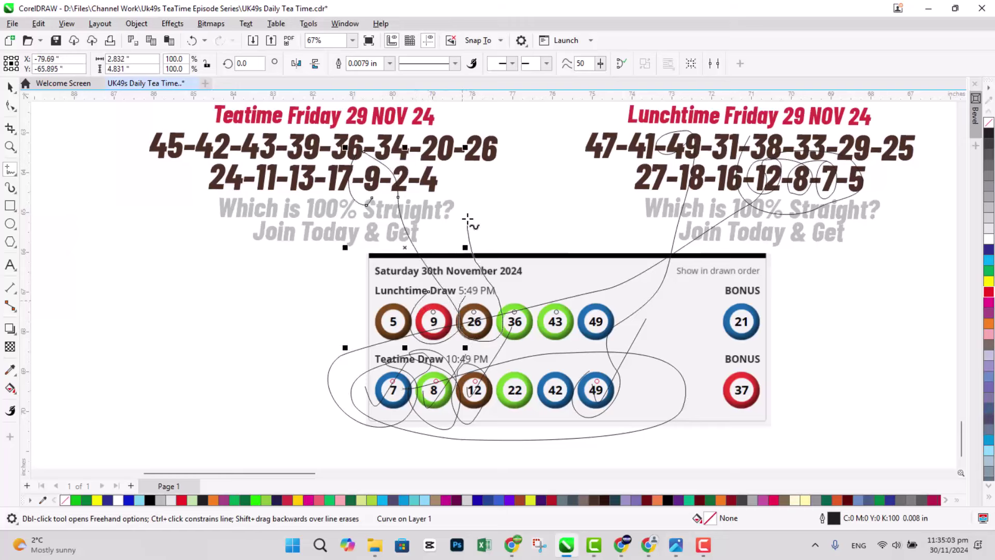
pyautogui.moveTo(466, 334); pyautogui.dragTo(470, 216)
pyautogui.moveTo(528, 336); pyautogui.dragTo(449, 211)
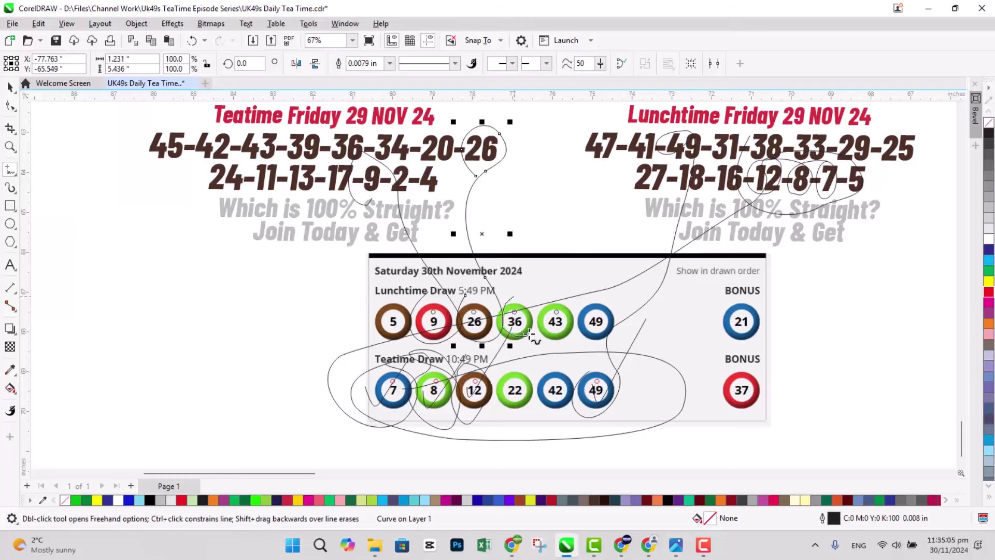
pyautogui.moveTo(526, 293); pyautogui.dragTo(251, 178)
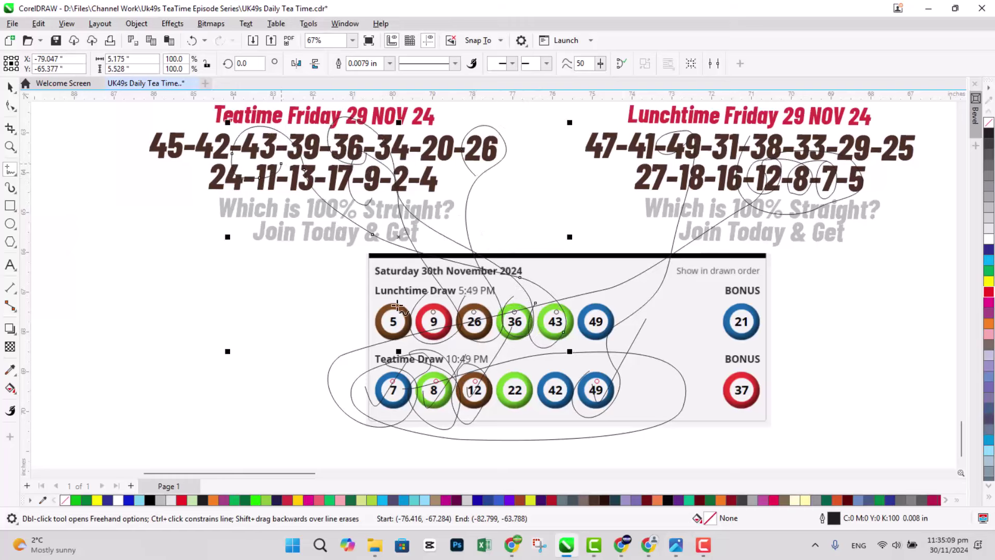
pyautogui.moveTo(428, 315)
pyautogui.mouseDown()
pyautogui.moveTo(498, 239)
pyautogui.moveTo(478, 319)
pyautogui.mouseUp()
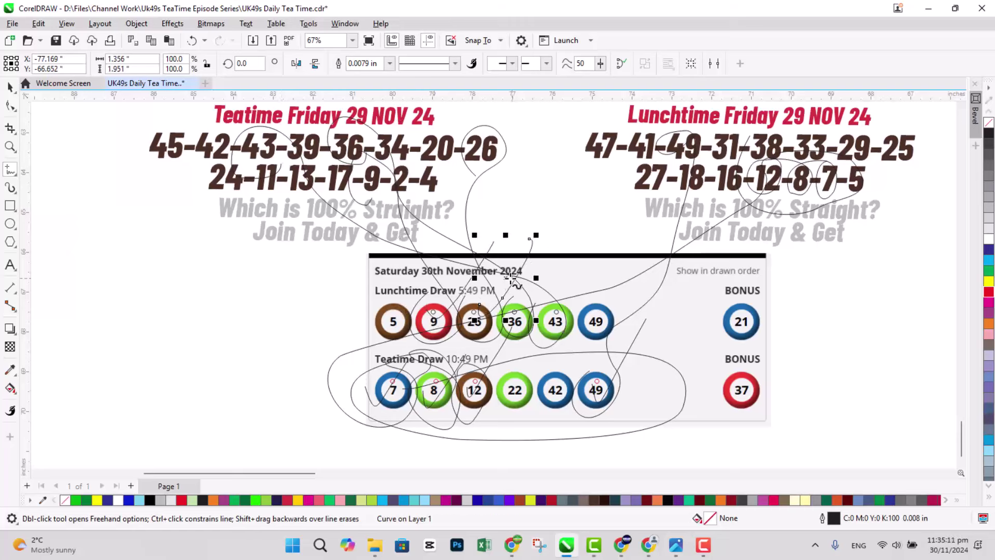
pyautogui.moveTo(544, 322)
pyautogui.mouseDown()
pyautogui.moveTo(583, 245)
pyautogui.moveTo(402, 294)
pyautogui.mouseUp()
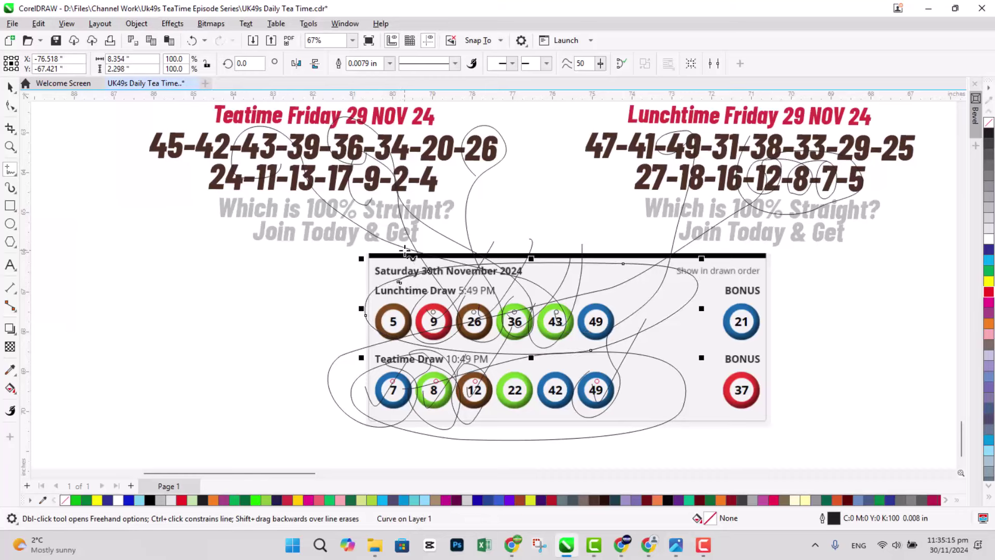
pyautogui.scroll(-3, 653, 291)
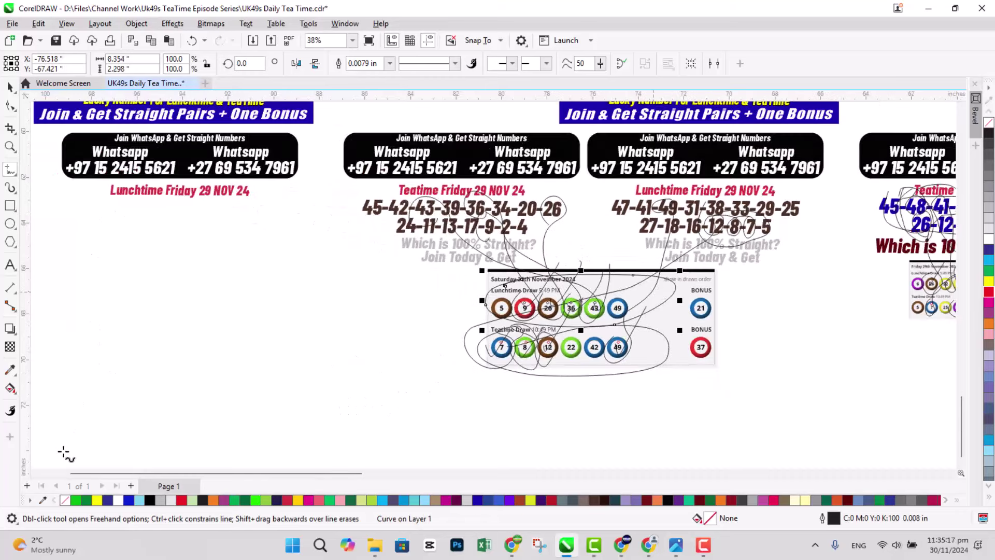
# Return to the Pick tool and select the 'Lunchtime Friday 29 NOV 24' caption.
pyautogui.click(37, 473)
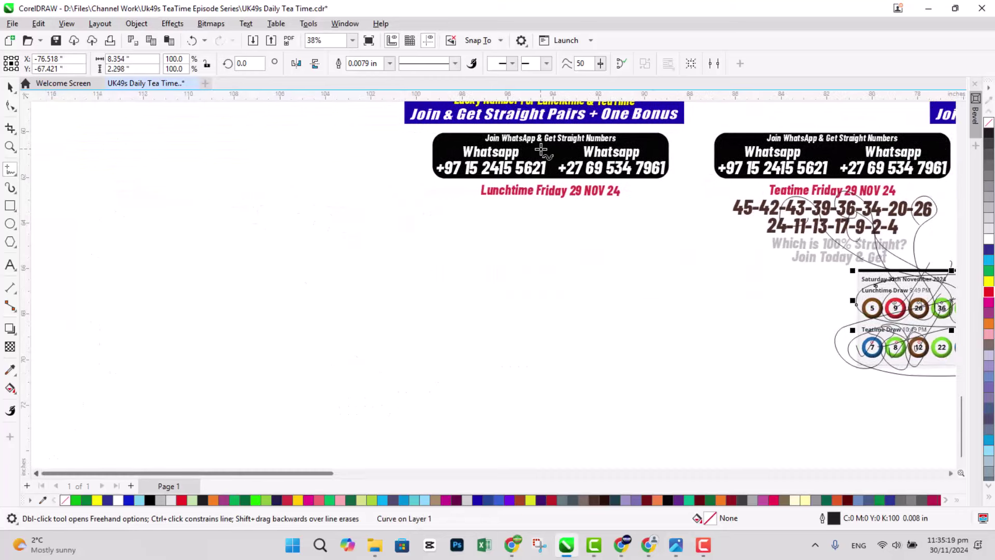
pyautogui.scroll(2, 544, 151)
pyautogui.scroll(2, 537, 152)
pyautogui.scroll(-1, 312, 259)
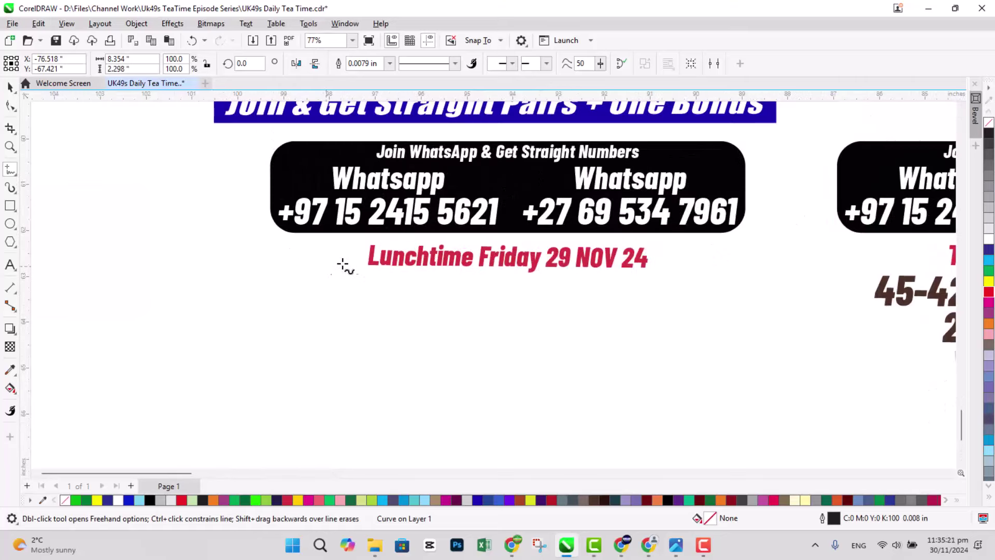
pyautogui.click(11, 86)
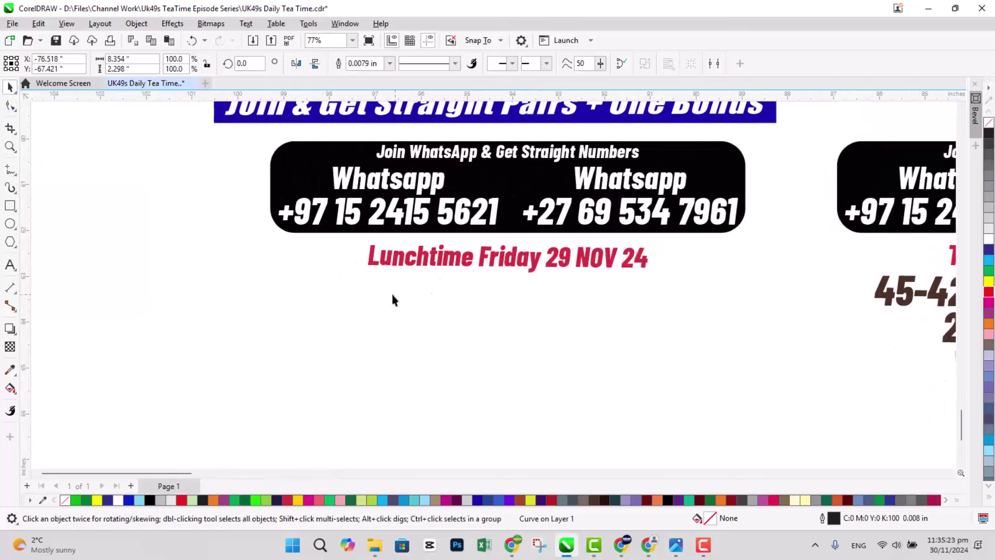
pyautogui.scroll(-1, 392, 299)
pyautogui.scroll(-1, 397, 292)
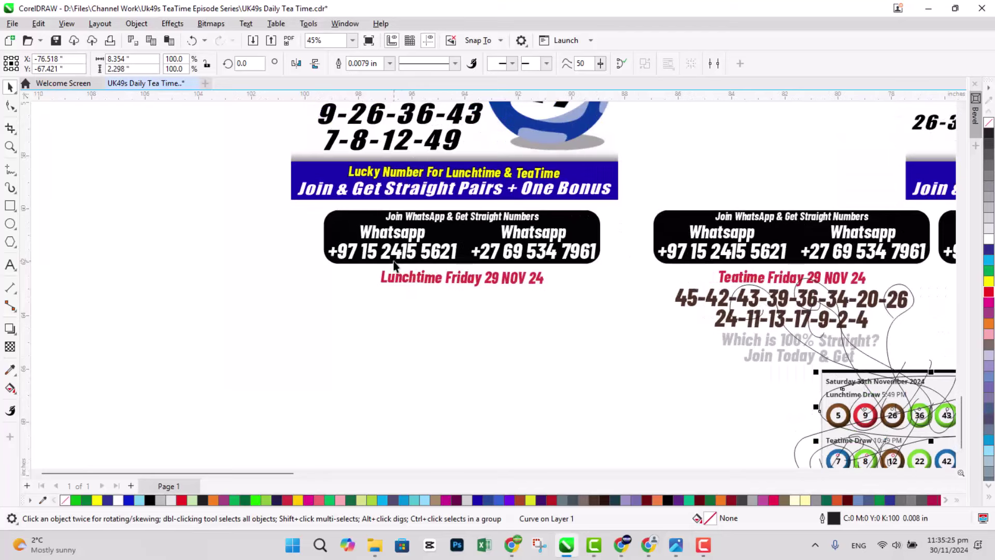
pyautogui.scroll(1, 395, 267)
pyautogui.scroll(1, 471, 289)
pyautogui.click(471, 289)
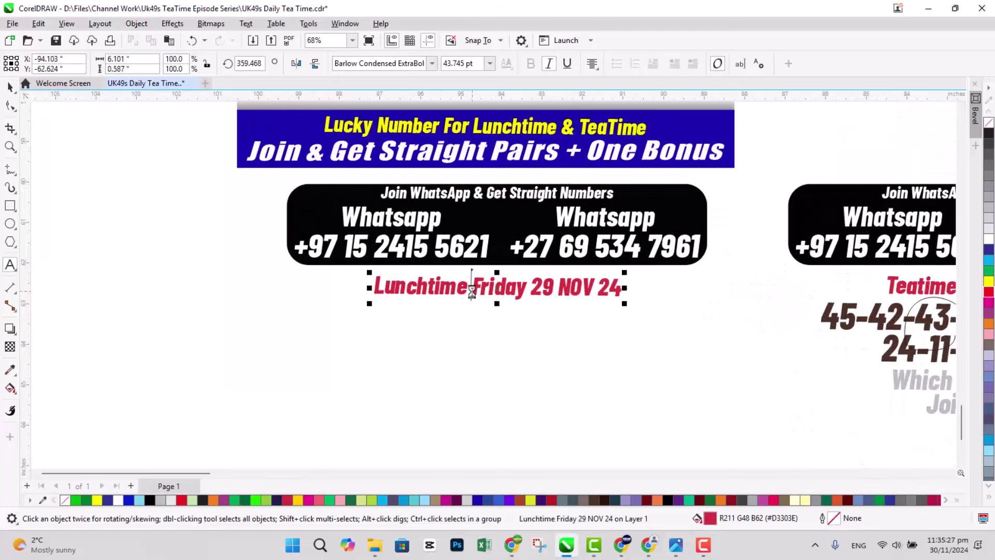